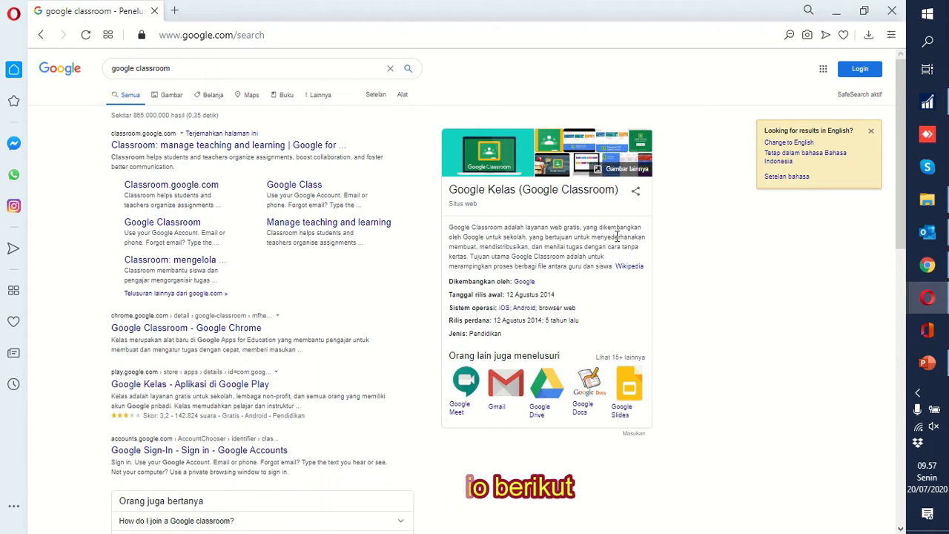
In Chrome, launch Google Classroom from the Google apps menu
click(927, 265)
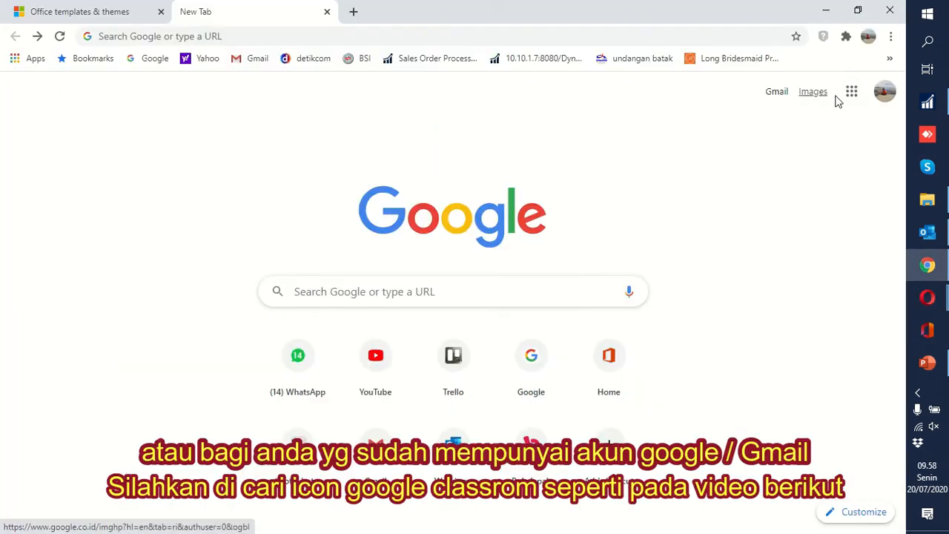
click(851, 95)
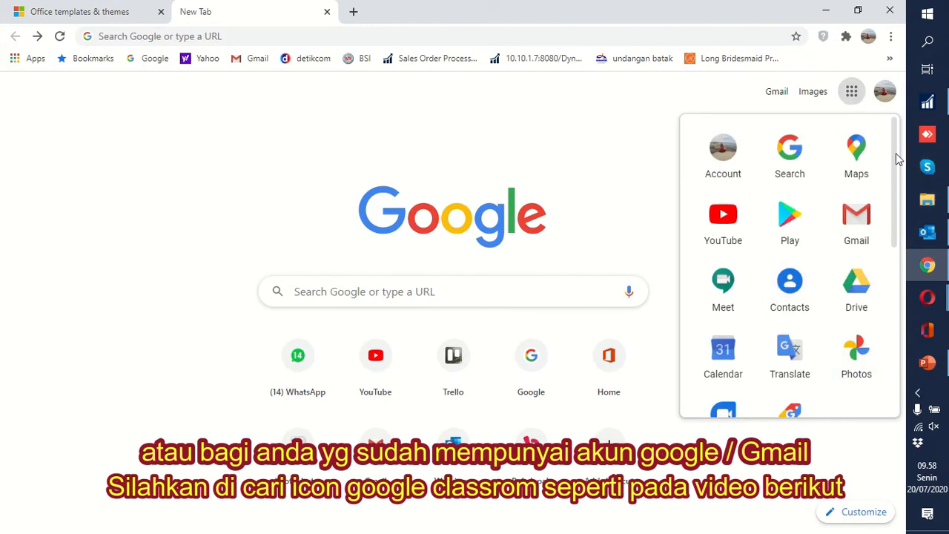
drag(897, 158, 914, 291)
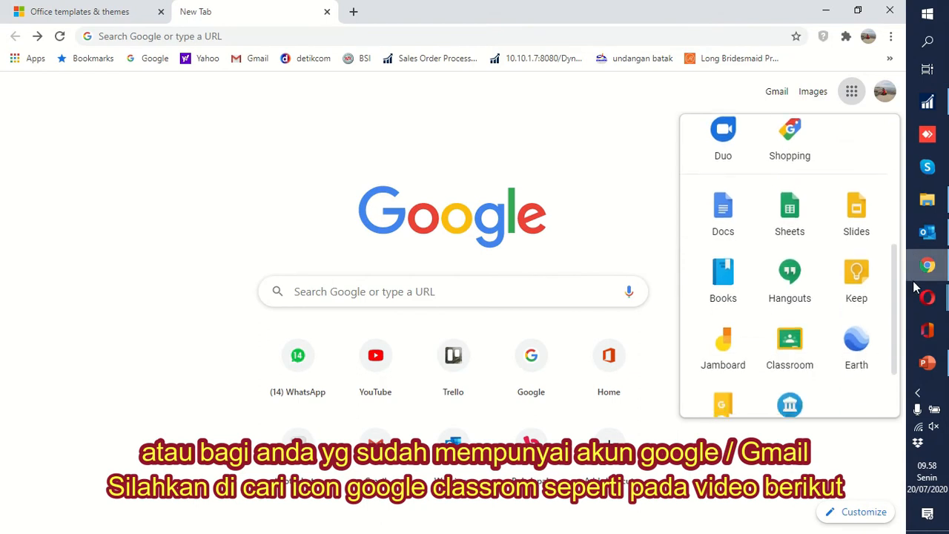
click(790, 342)
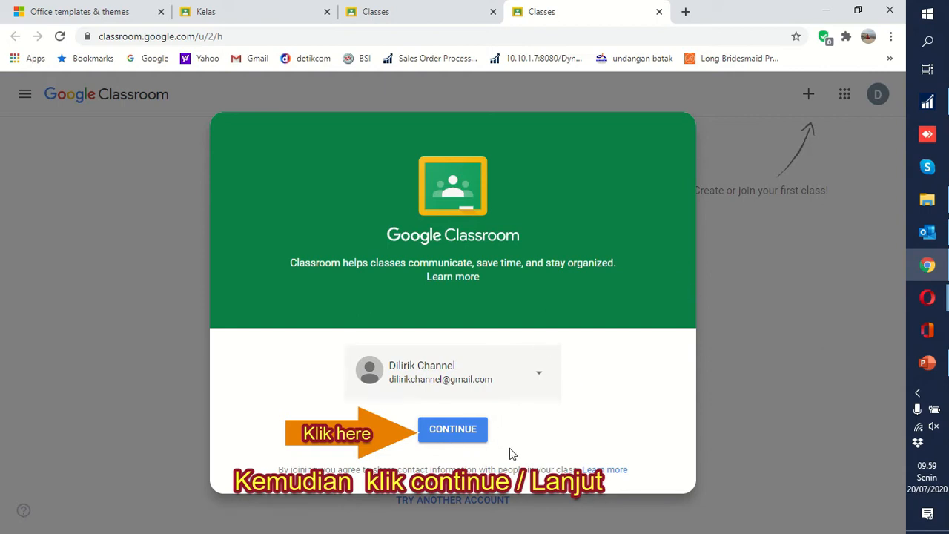
Continue with the signed-in account, then bring up the join or create class options
click(439, 434)
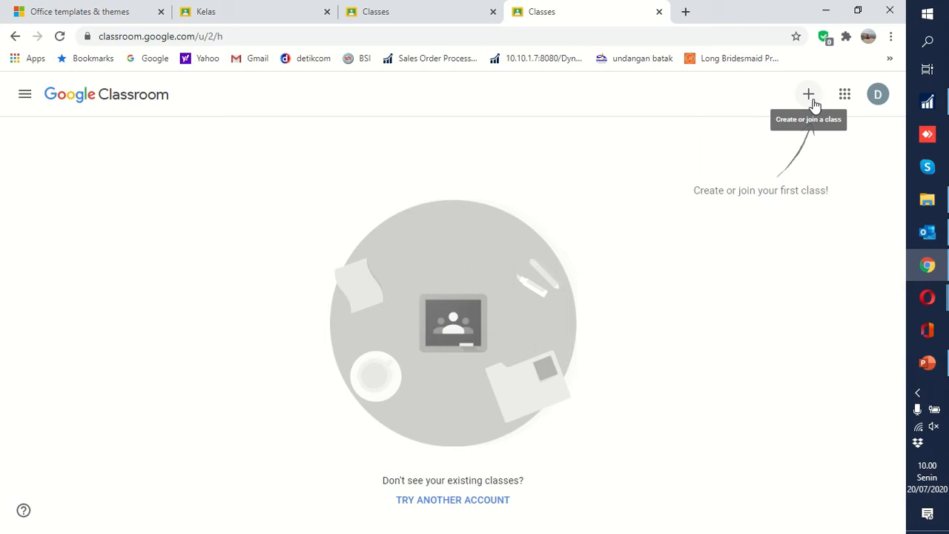
click(812, 98)
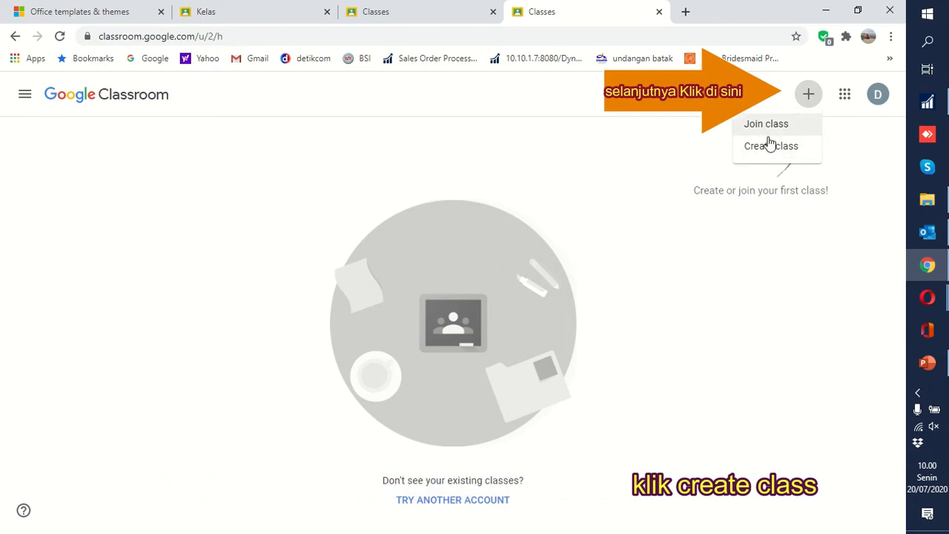
Start a new class and accept the school-use notice
click(771, 147)
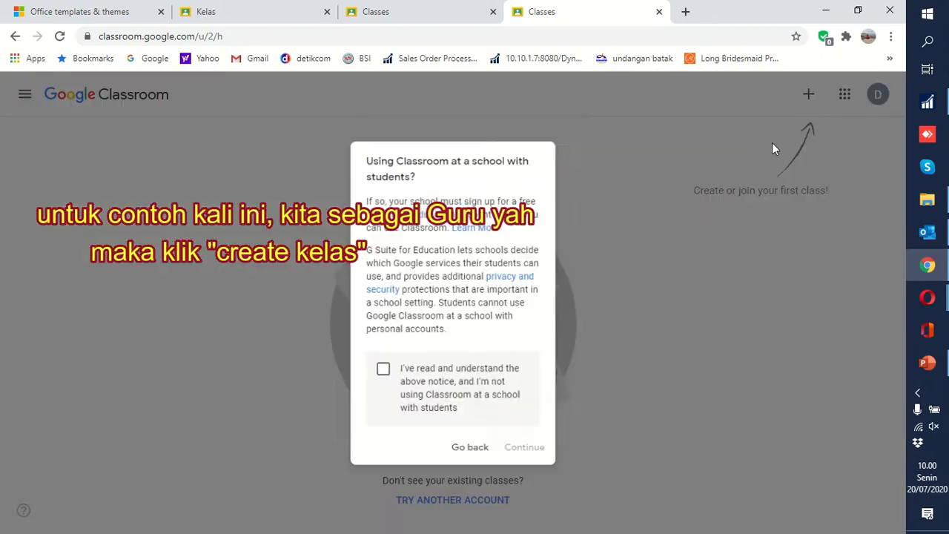
click(379, 373)
click(545, 459)
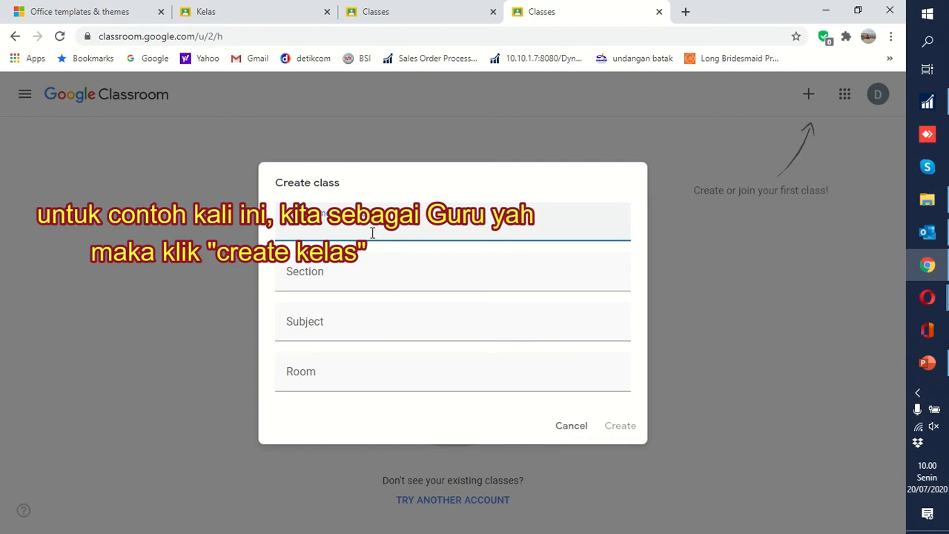
Create class 'Kelas XI IPA' with section 'IPA B', subject 'KIMIA DASAR', room 'IPA B'
text(Kelas)
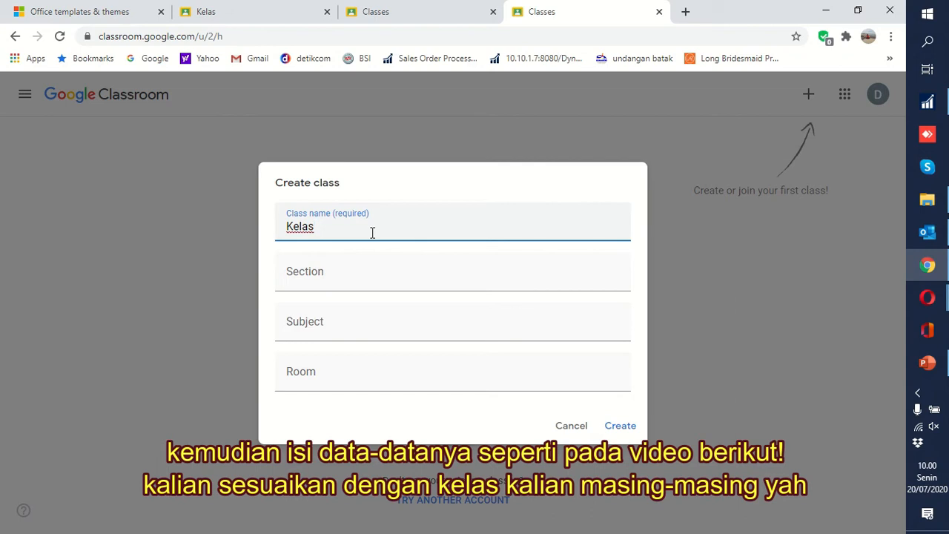
text( XI IPA)
click(356, 286)
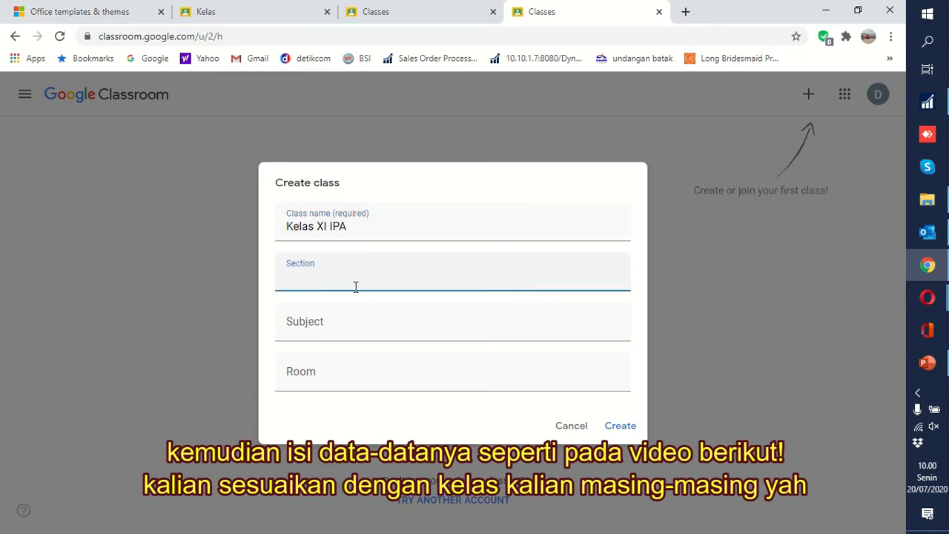
text(IPA B)
click(324, 333)
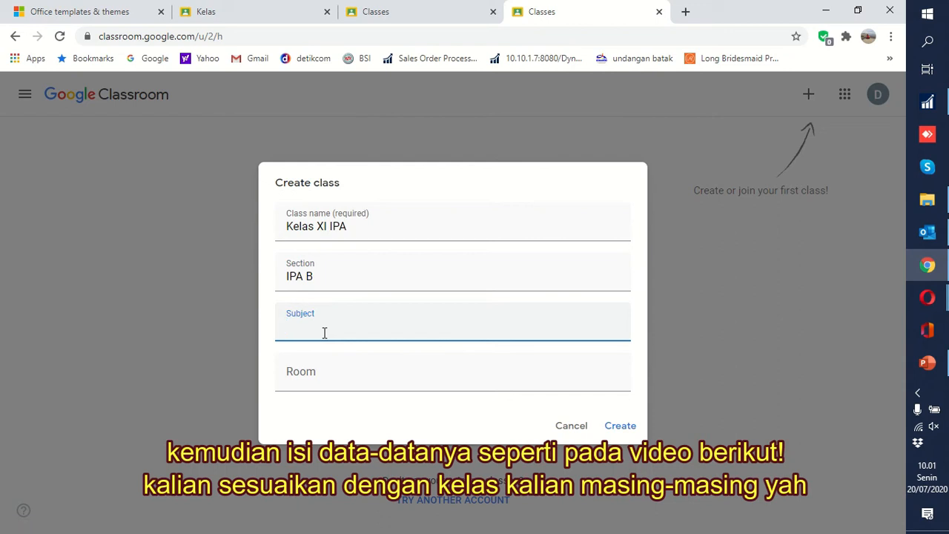
text(KIMIA DASAR)
click(336, 374)
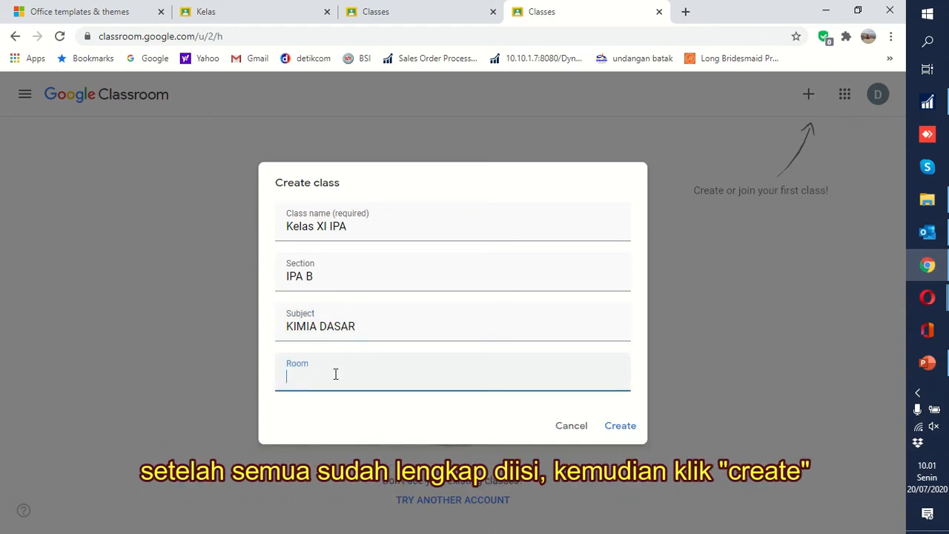
text(IPA B)
click(612, 436)
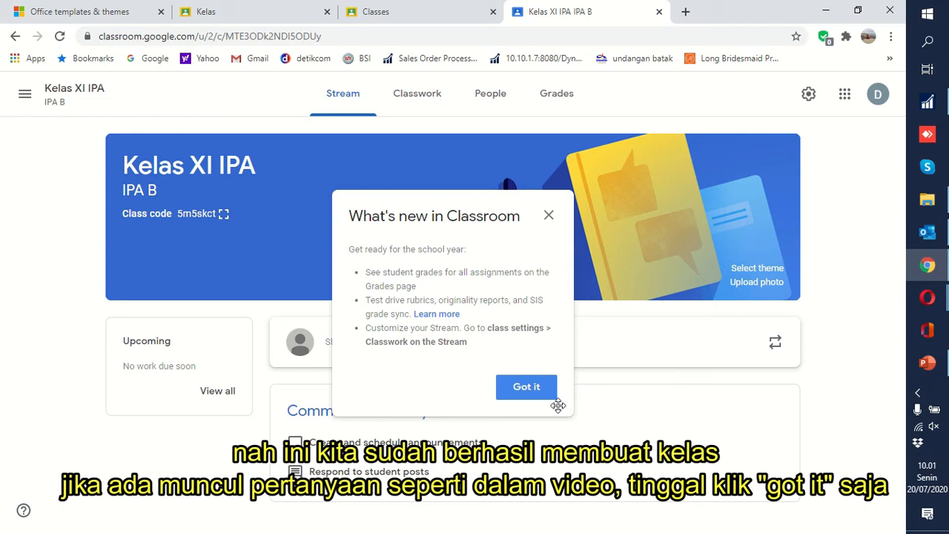
Dismiss the What's new in Classroom notice with Got it
click(527, 388)
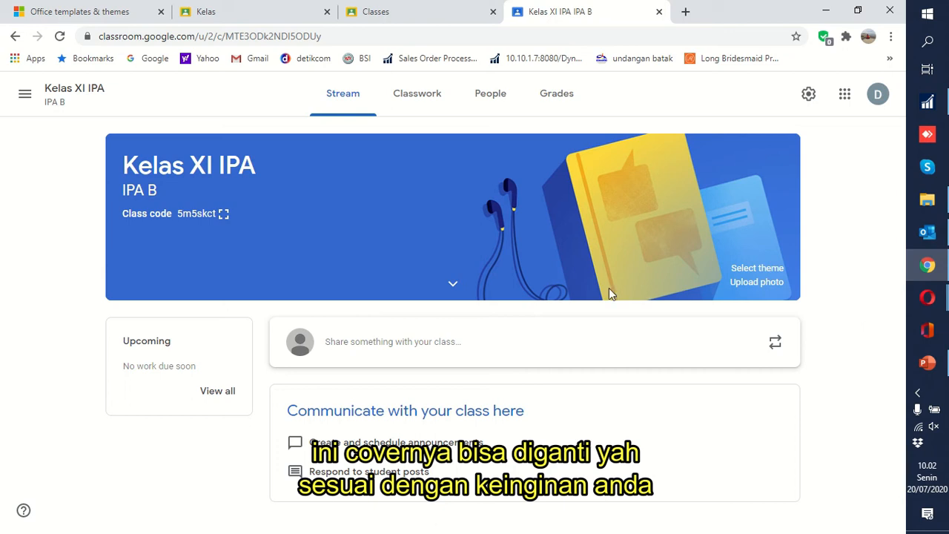
On the People page, add the first student's e-mail address as an invitee
click(487, 99)
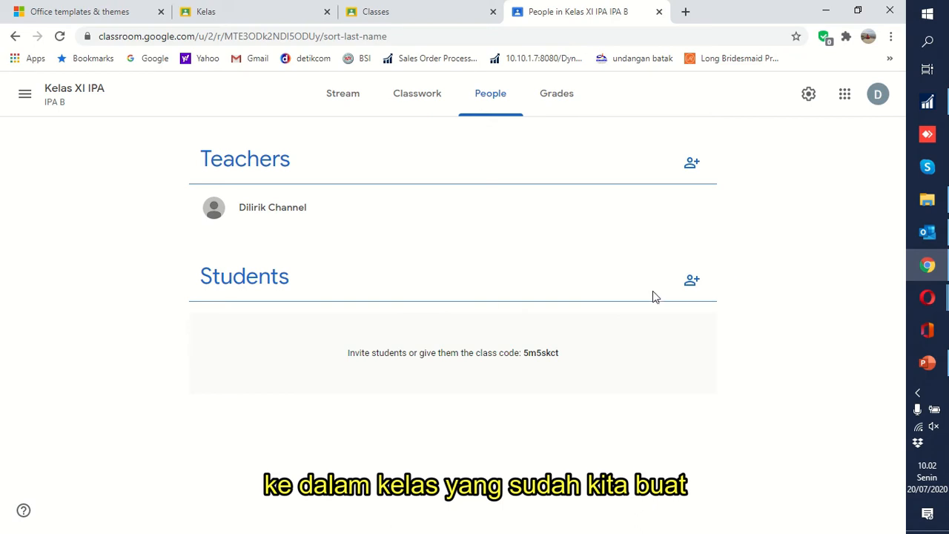
click(692, 283)
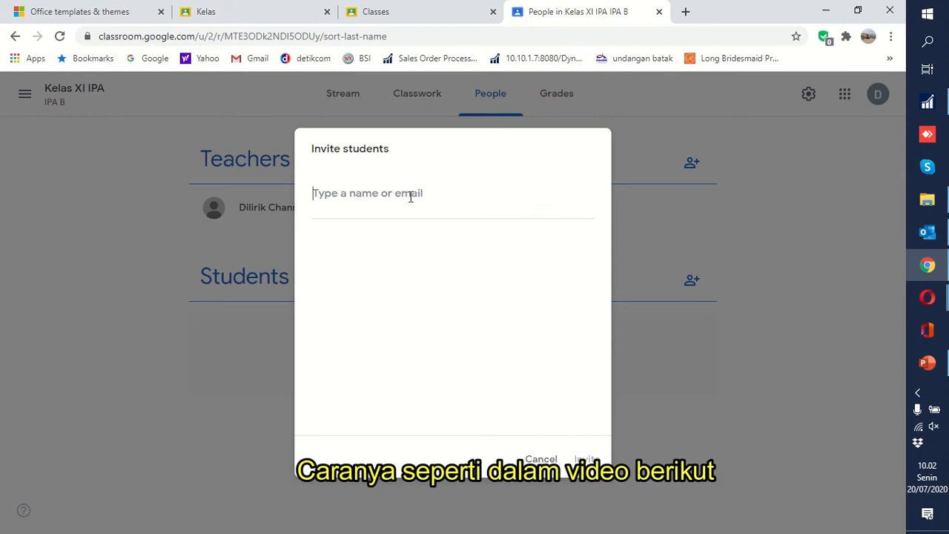
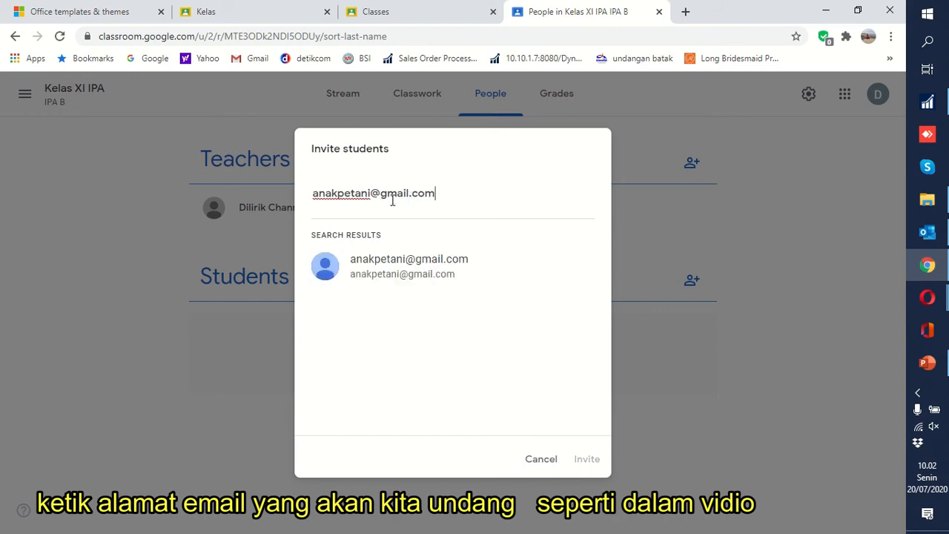
click(388, 261)
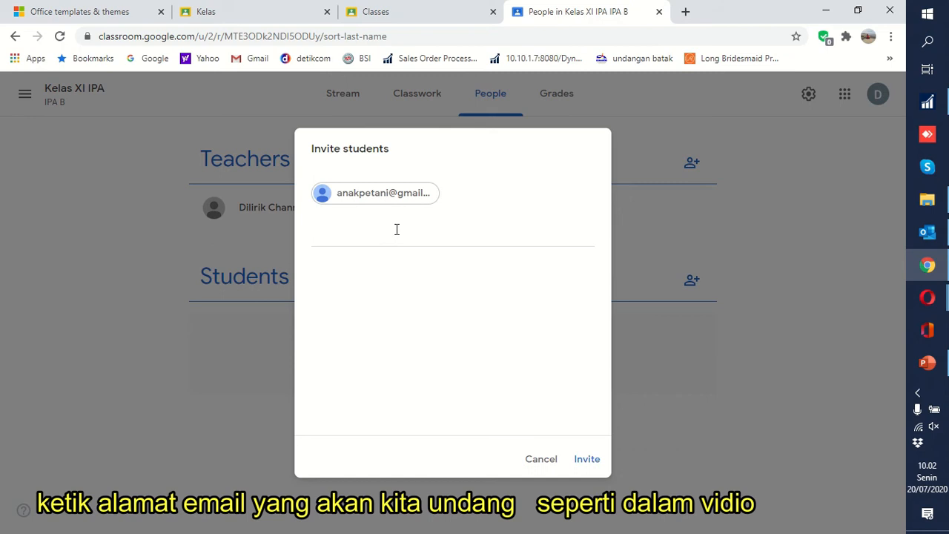
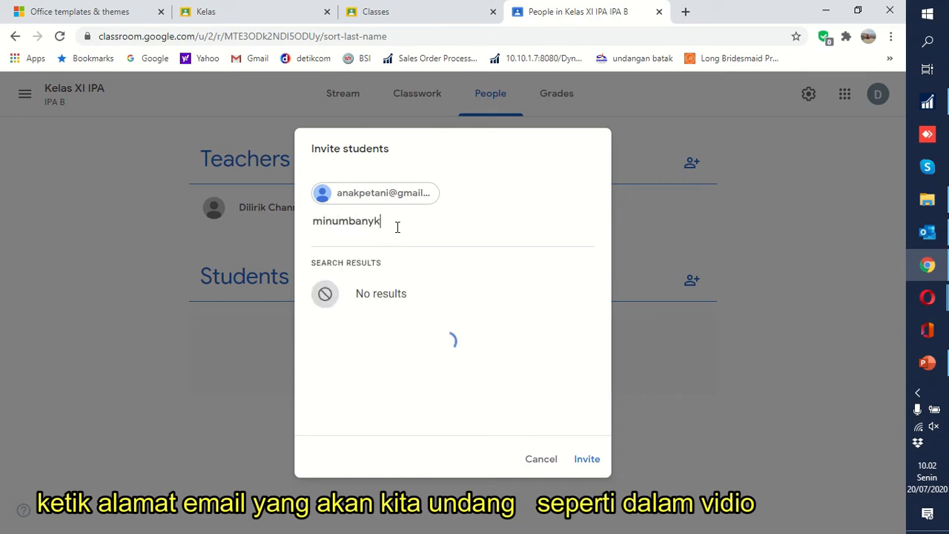
Add the second student's e-mail address and send both invitations
click(380, 296)
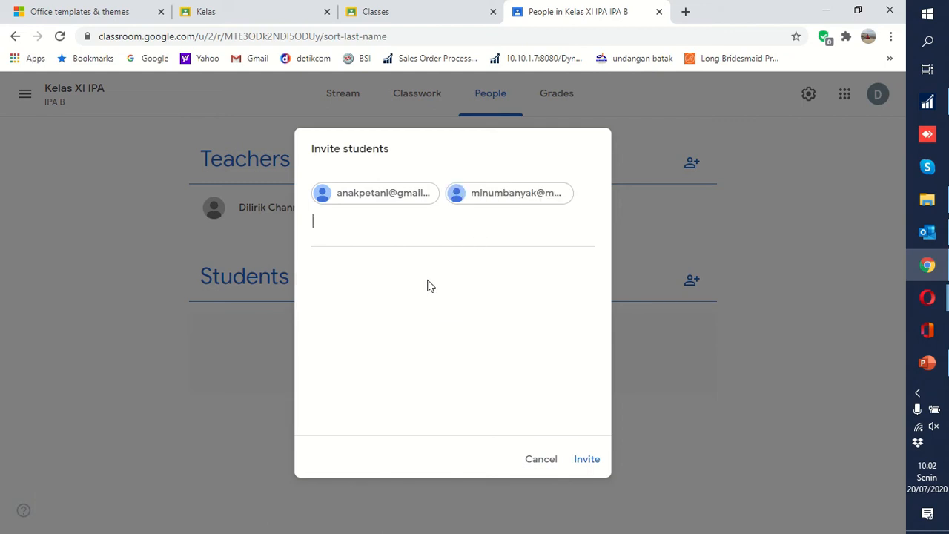
click(585, 460)
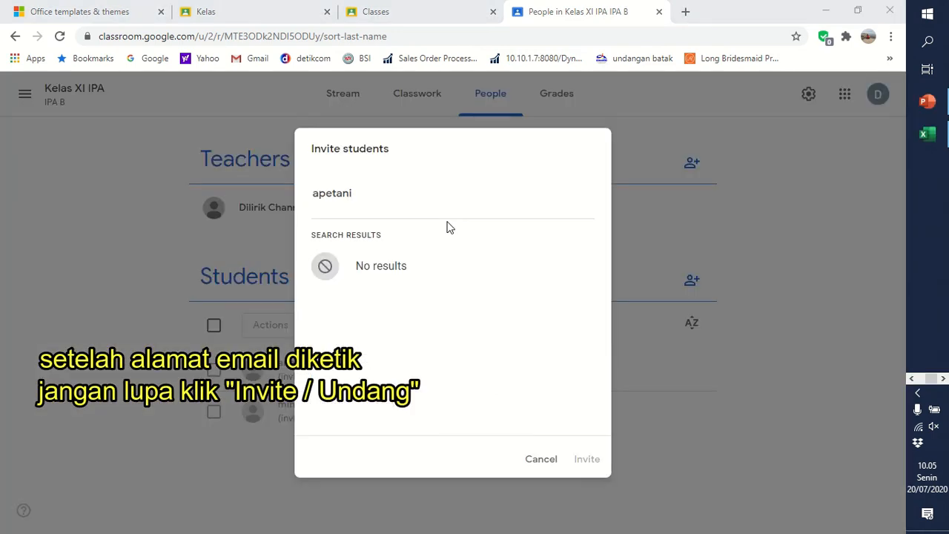
Add the third student's e-mail address and send the invitation
click(399, 201)
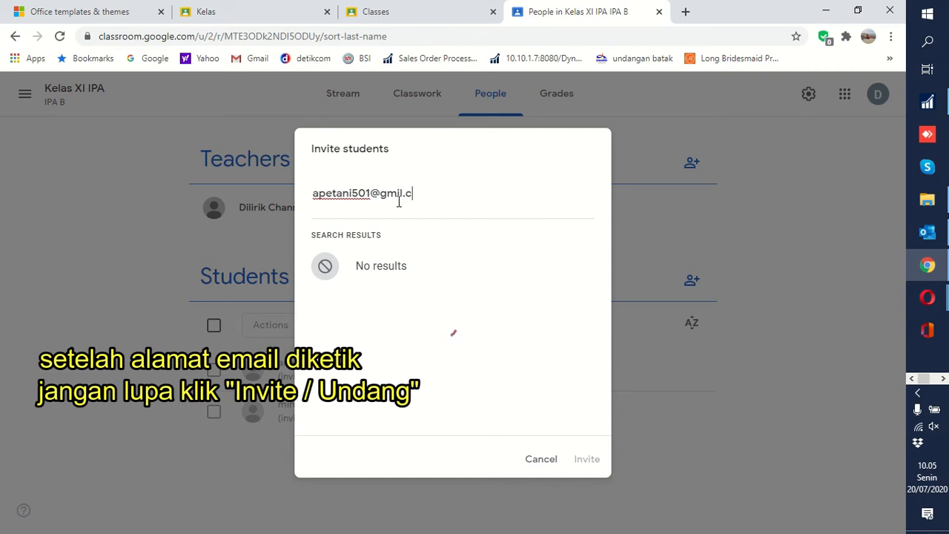
click(435, 269)
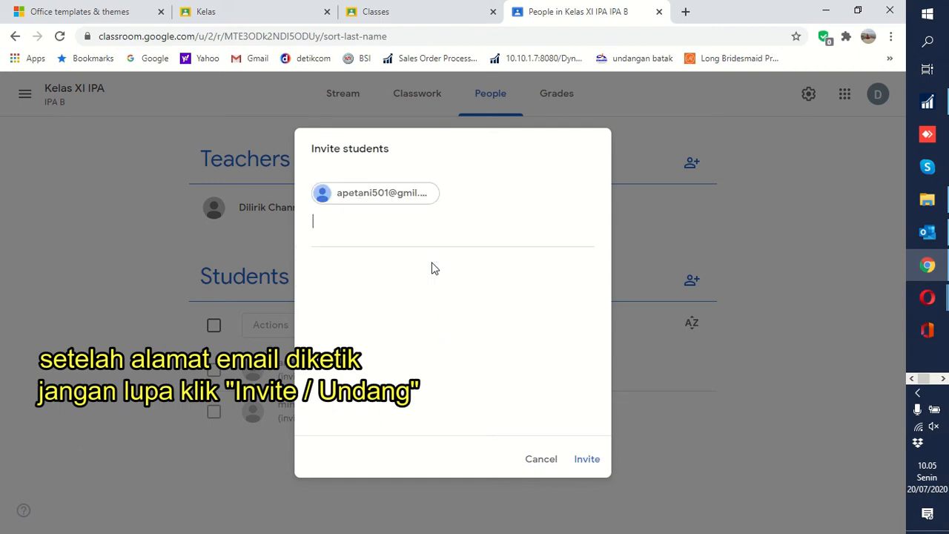
click(587, 460)
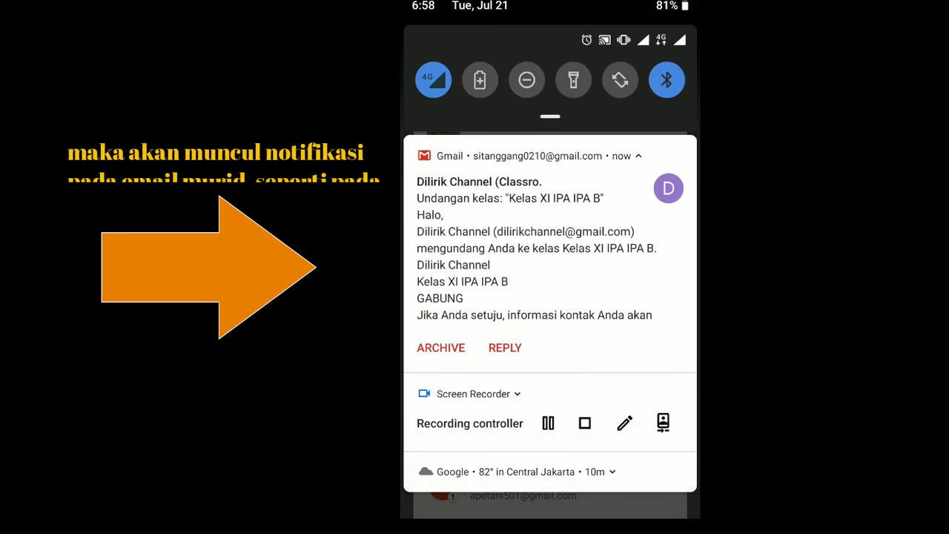
Open the Classroom invitation e-mail in Gmail and read through to the GABUNG button
click(537, 248)
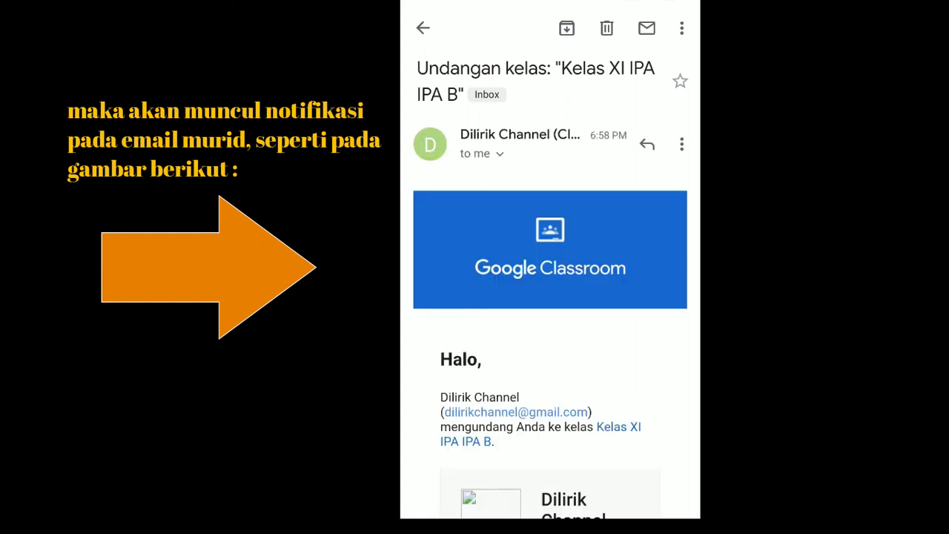
scroll(551, 285, down, 3)
scroll(550, 285, down, 5)
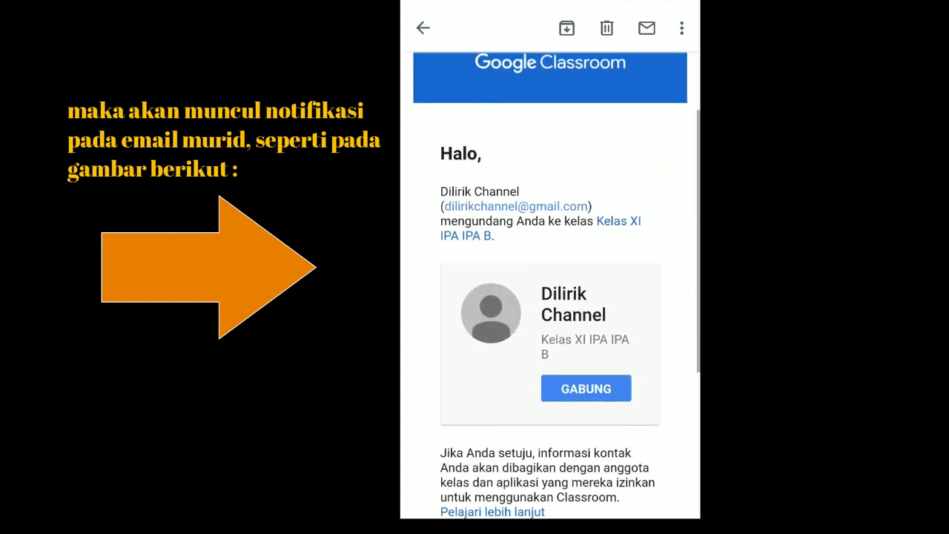
scroll(550, 285, down, 3)
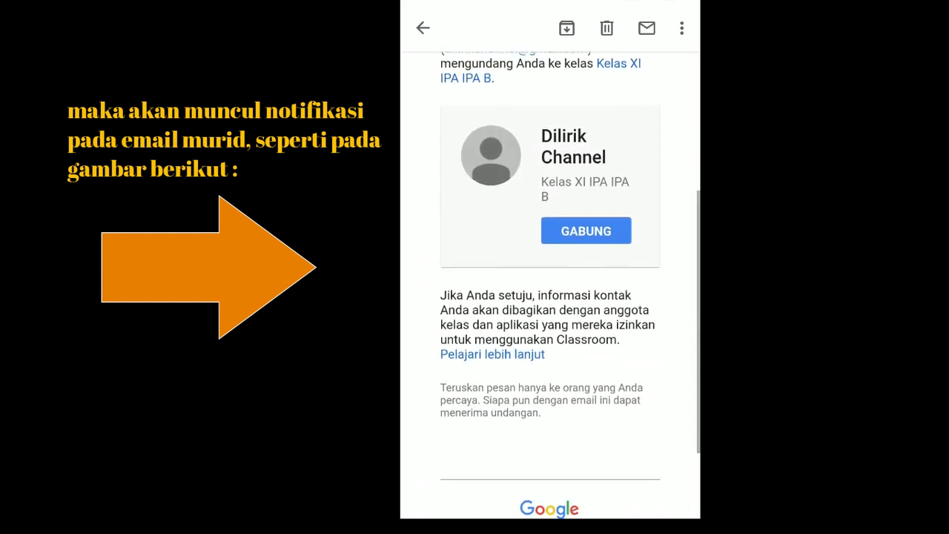
scroll(551, 285, up, 5)
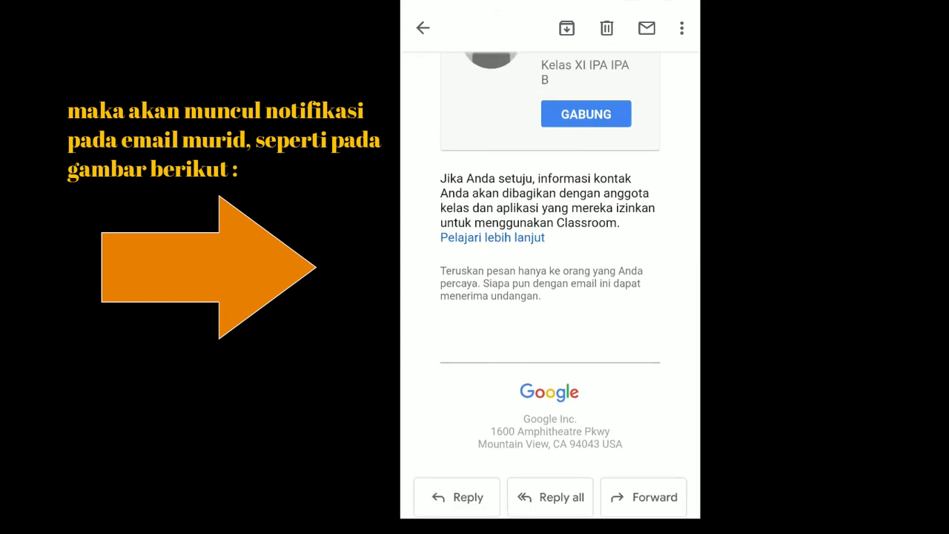
scroll(550, 285, down, 1)
scroll(550, 285, down, 2)
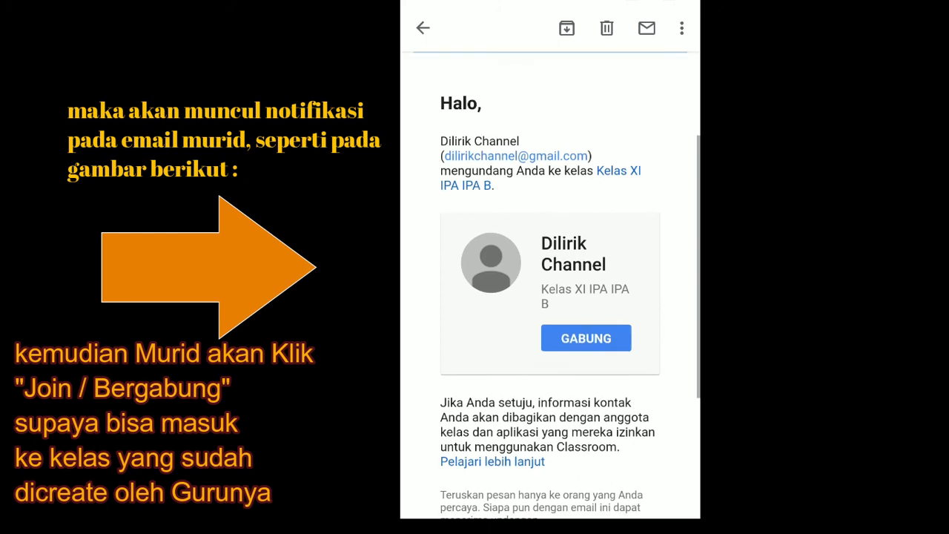
scroll(551, 285, down, 2)
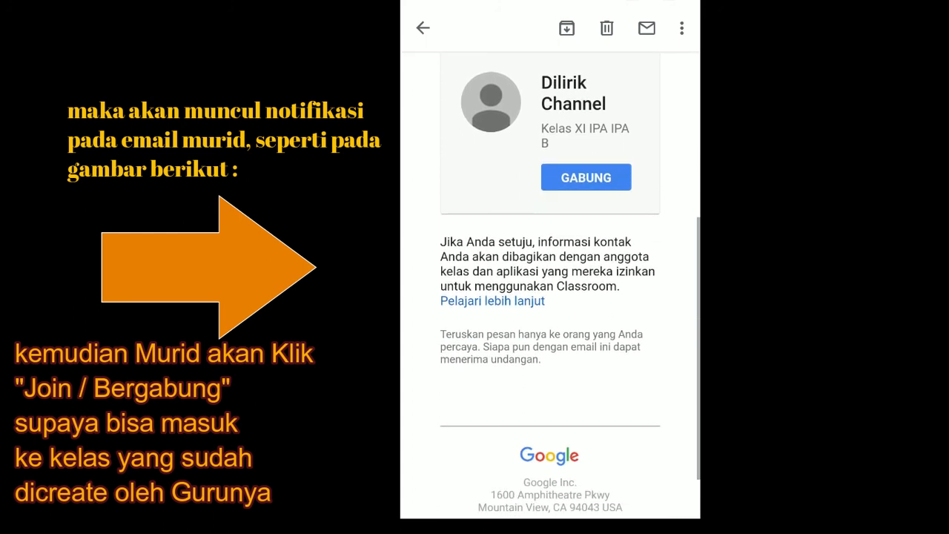
scroll(550, 285, up, 3)
scroll(550, 285, up, 1)
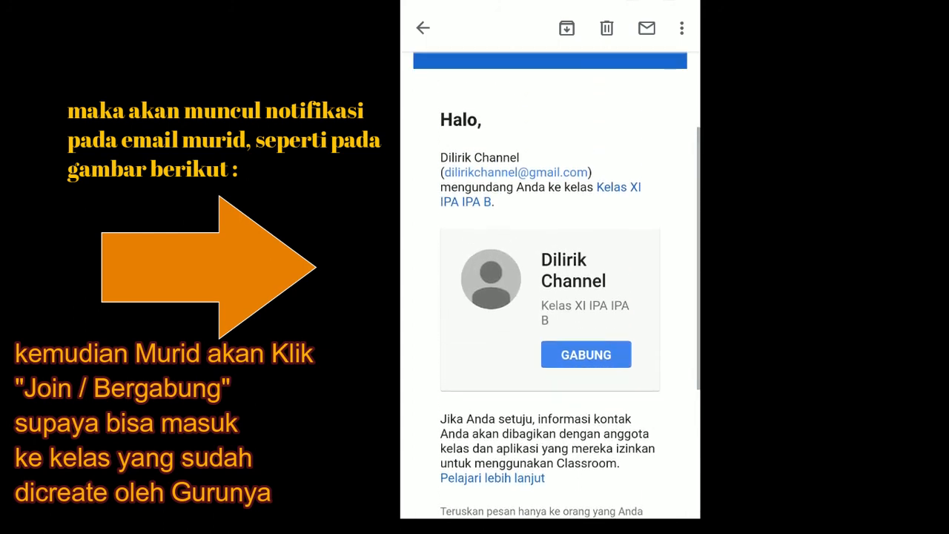
scroll(550, 285, down, 1)
scroll(550, 284, down, 2)
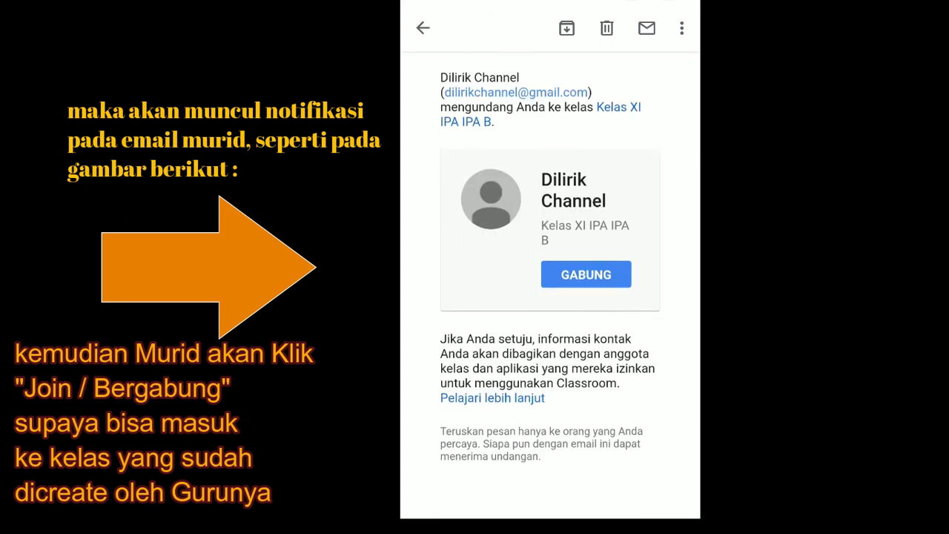